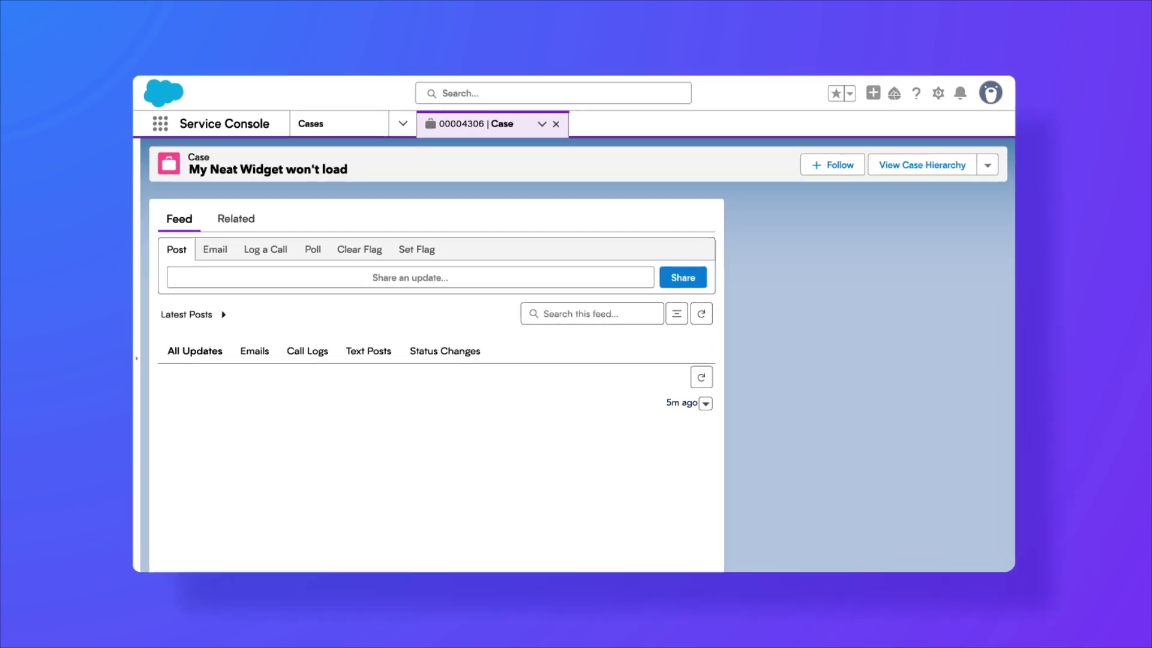
pyautogui.click(221, 314)
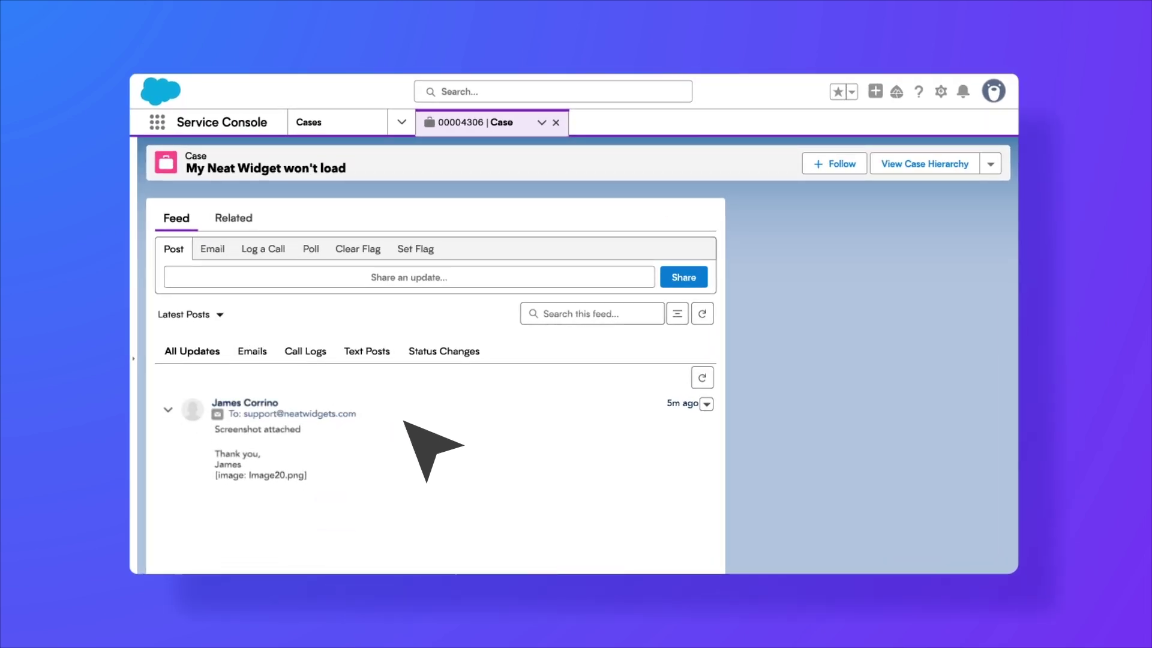